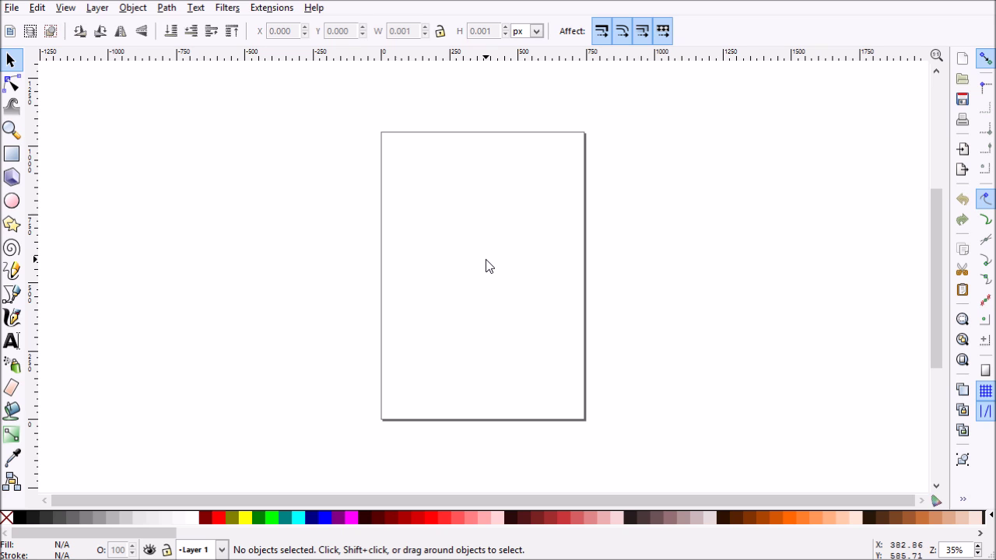
Set the page size to 225 × 200 px in Document Properties.
left_click(12, 11)
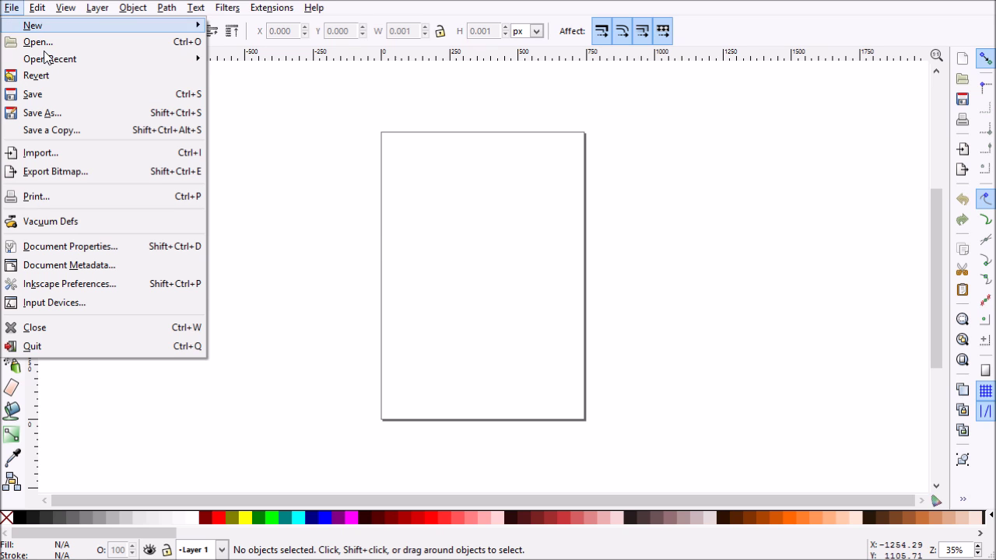
left_click(69, 246)
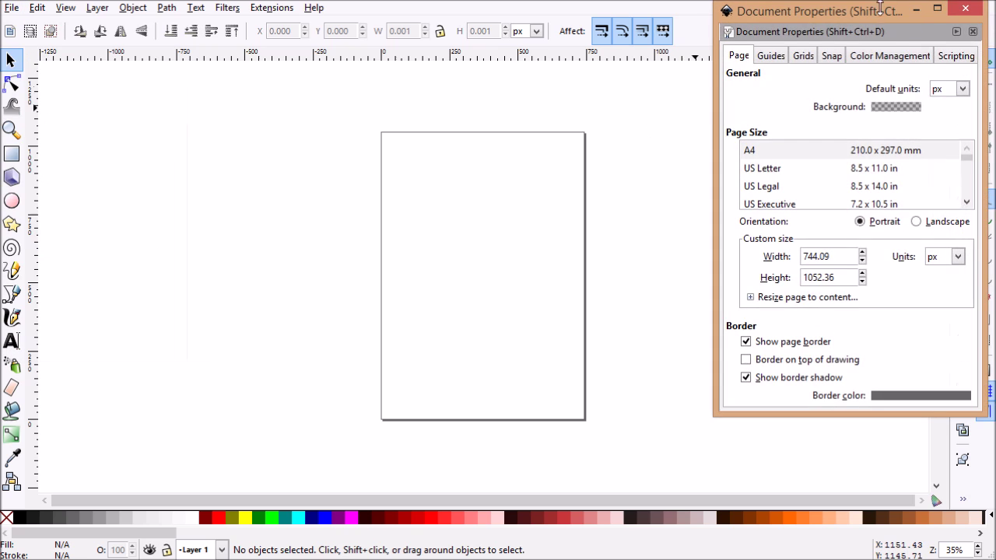
left_click_drag(880, 10, 779, 36)
double_click(736, 286)
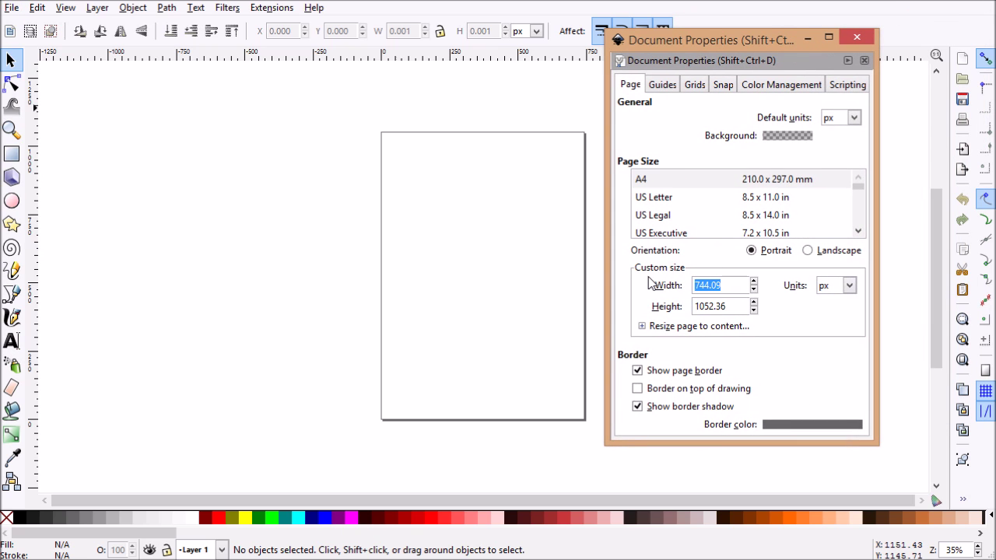
type("225")
key("Return")
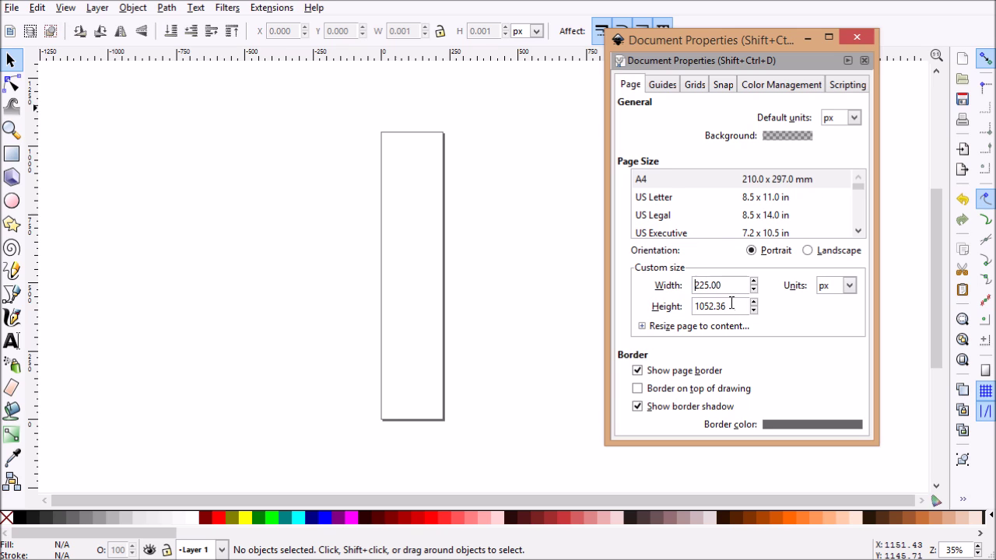
double_click(731, 304)
type("200")
key("Return")
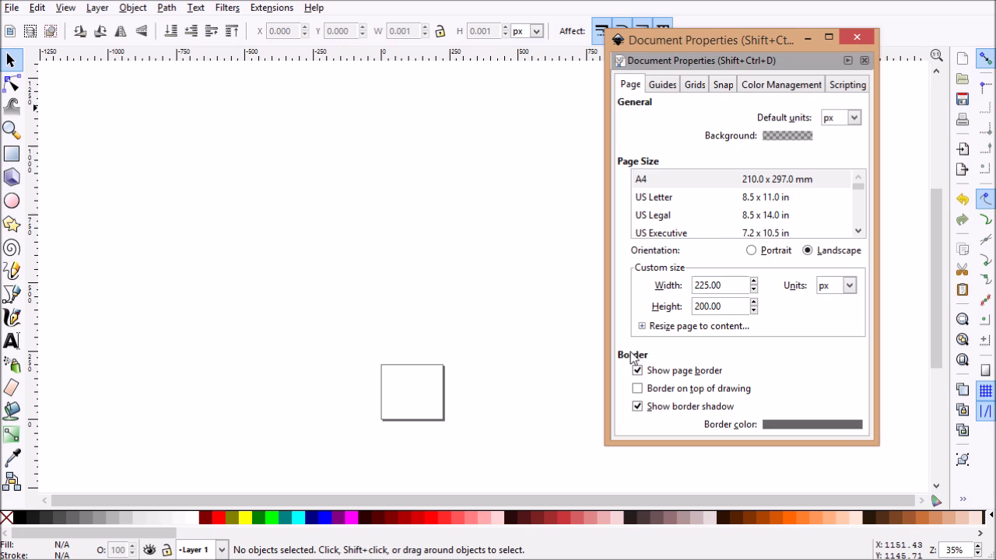
Draw the page border on top with no border shadow.
left_click(638, 389)
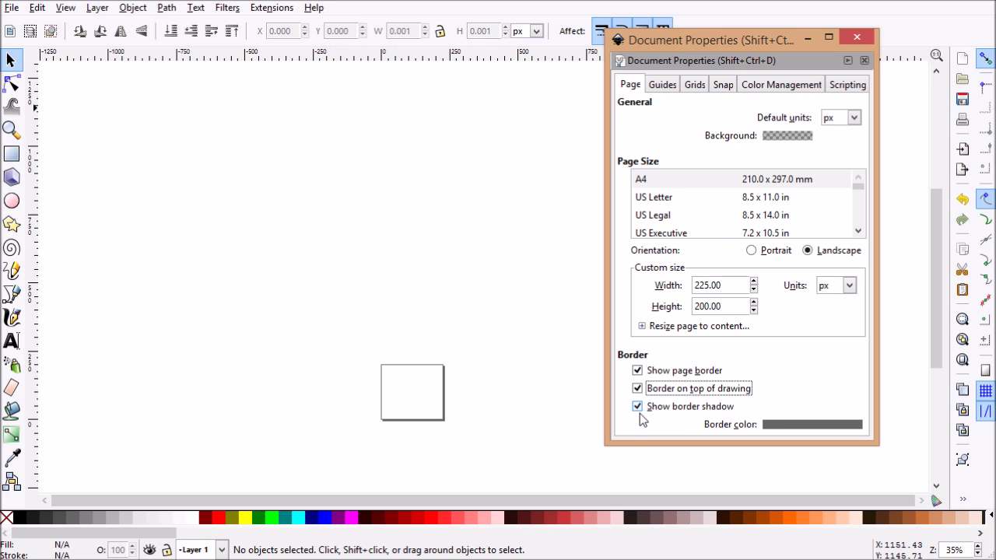
left_click(638, 407)
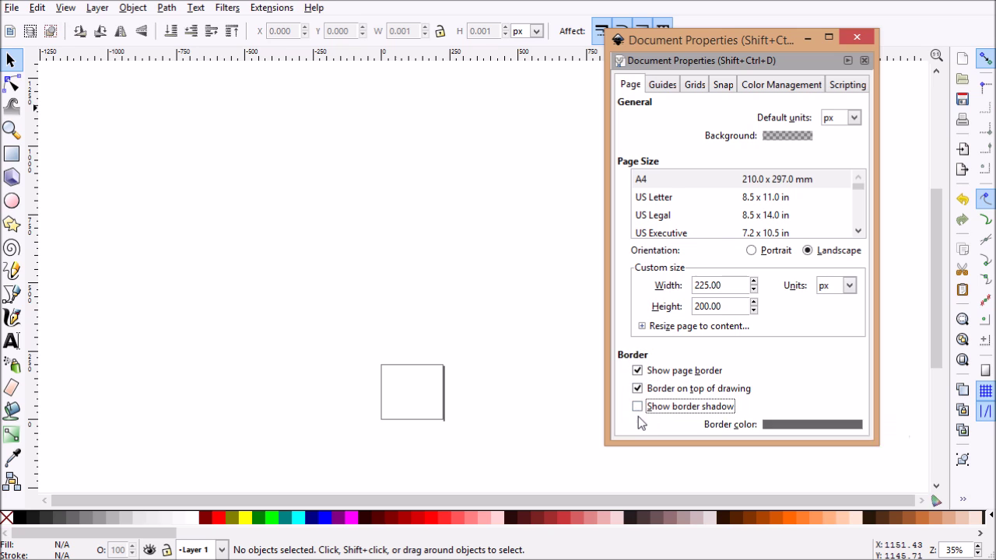
scroll(409, 358, "down", 2)
scroll(410, 356, "up", 5)
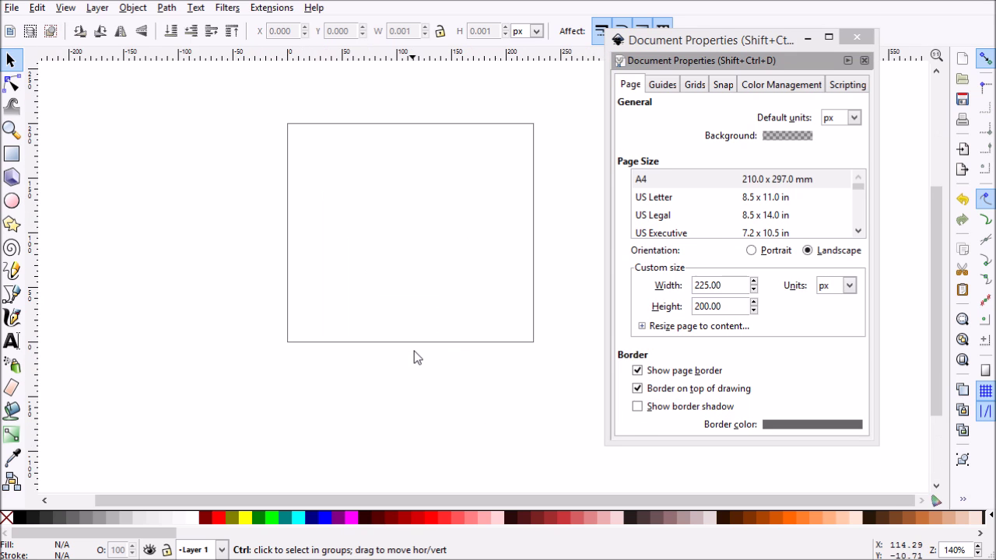
scroll(435, 319, "up", 2)
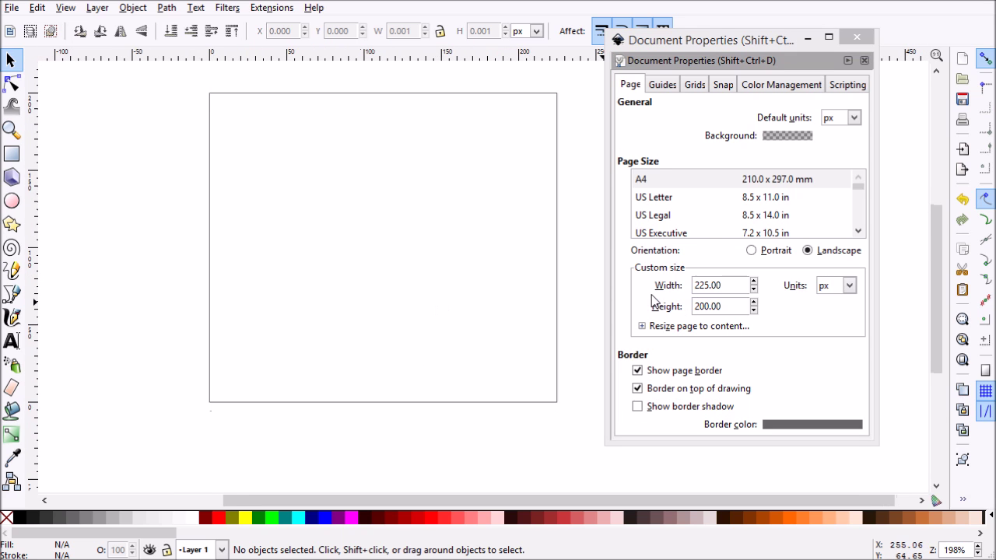
left_click(695, 86)
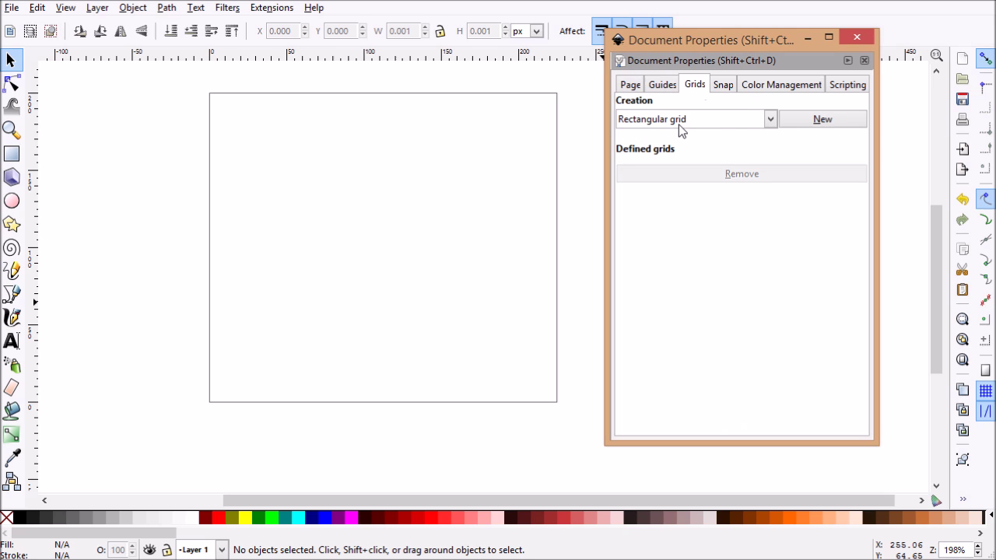
Add a rectangular grid with 25 px X/Y spacing, every line major, displayed as dots.
left_click(808, 123)
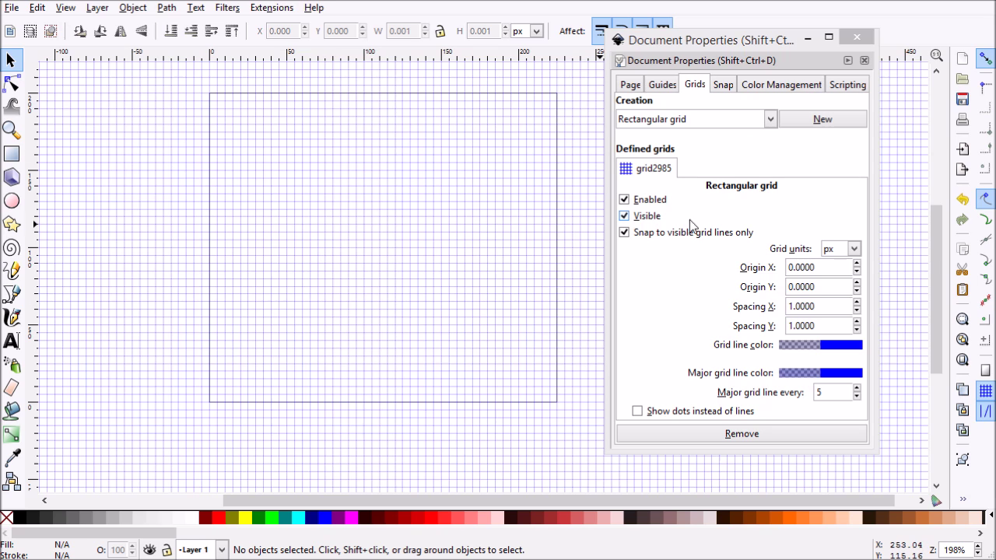
left_click_drag(830, 306, 737, 307)
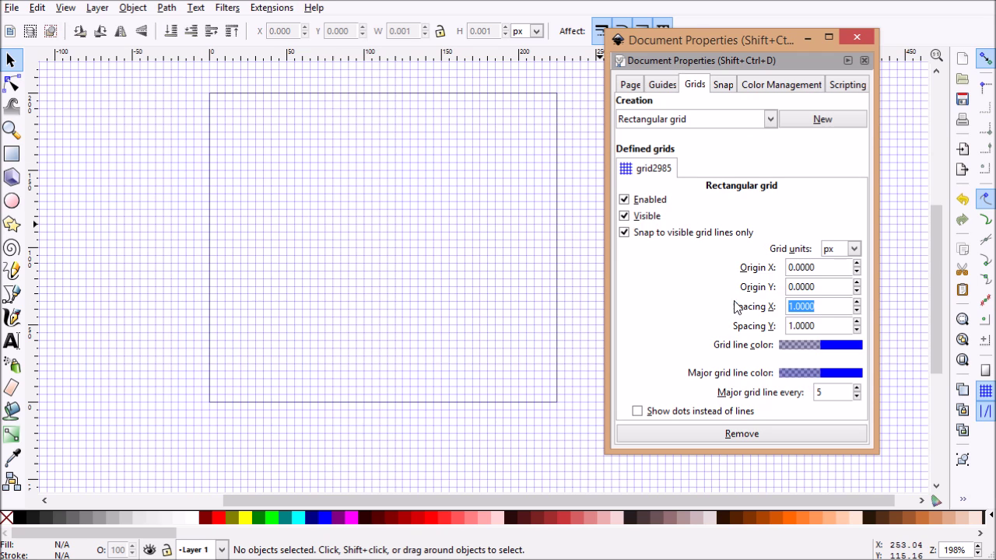
type("25")
key("Return")
key("Tab")
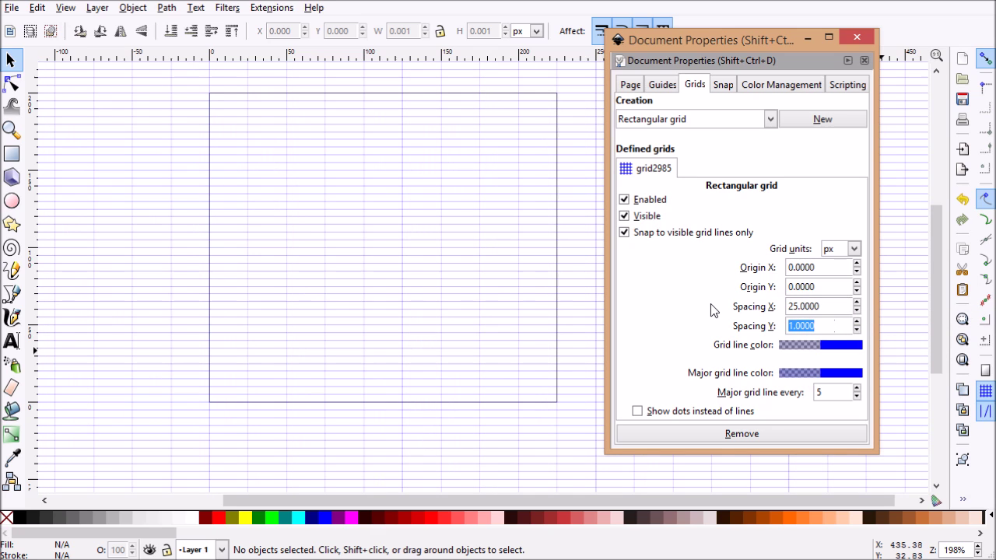
type("25")
key("Return")
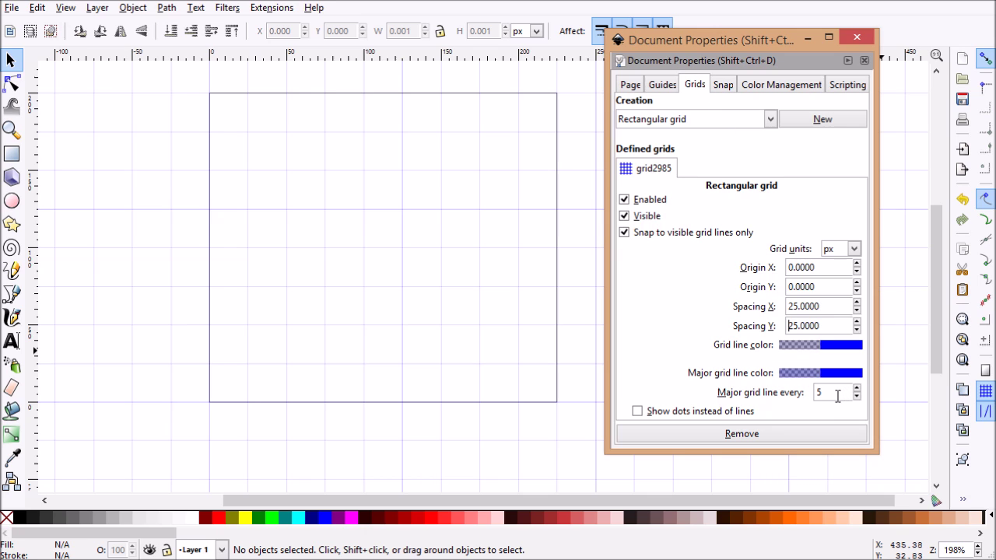
key("Return")
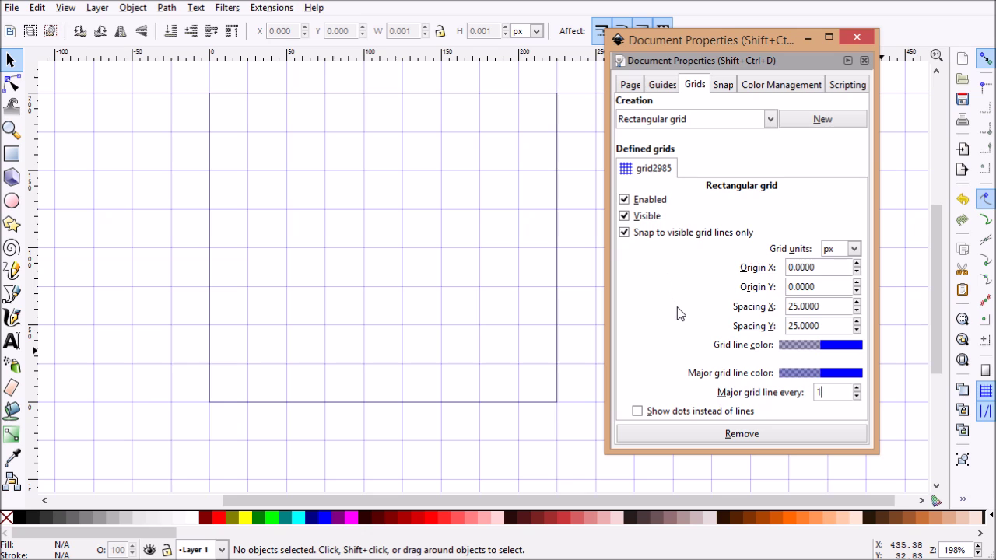
left_click(637, 414)
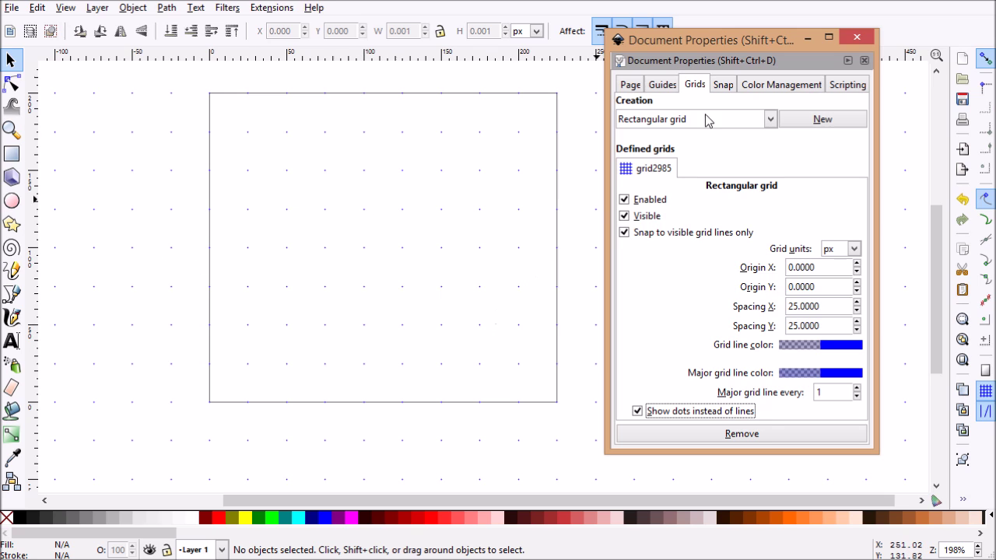
Close Document Properties and enable snapping to bounding box corners and nodes or handles.
left_click(856, 39)
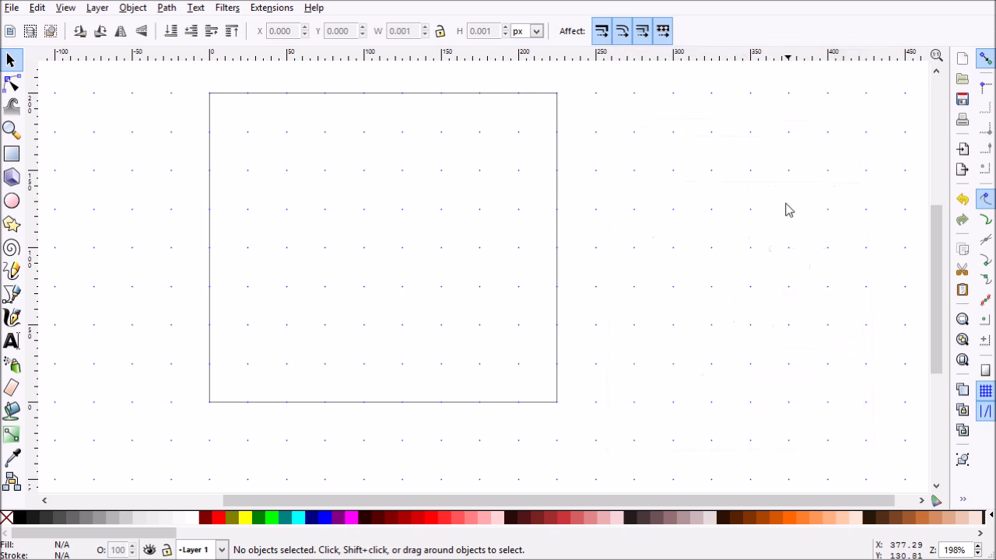
left_click_drag(598, 223, 621, 247)
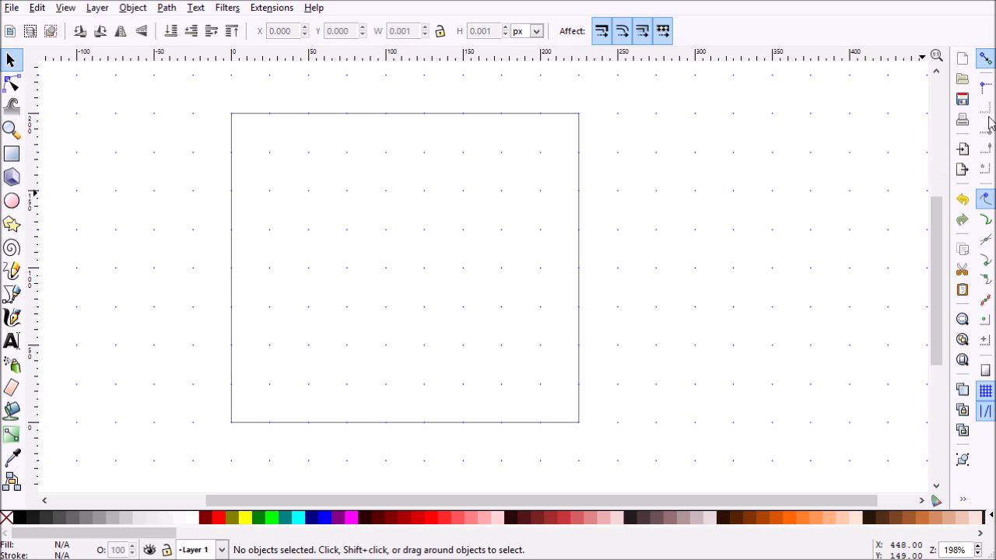
left_click(986, 66)
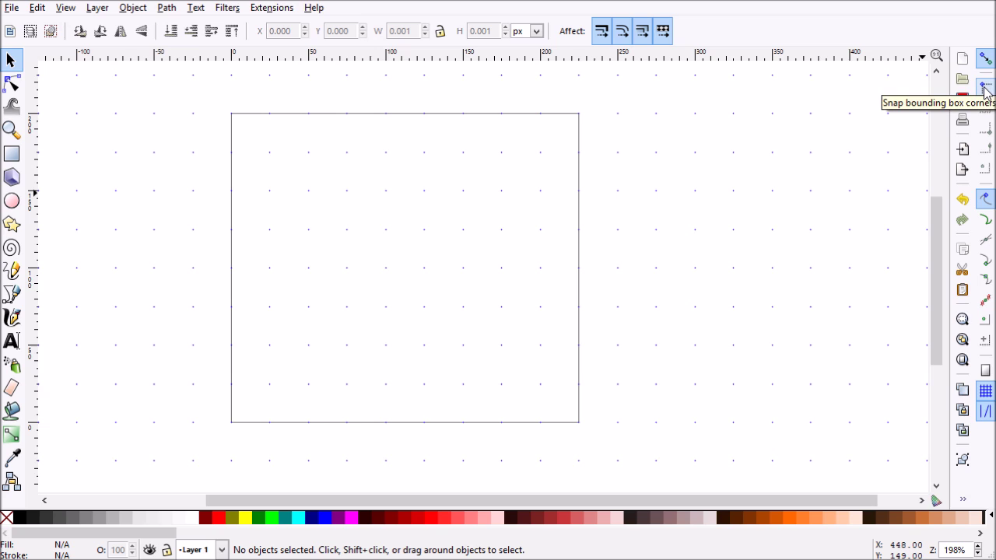
left_click(986, 88)
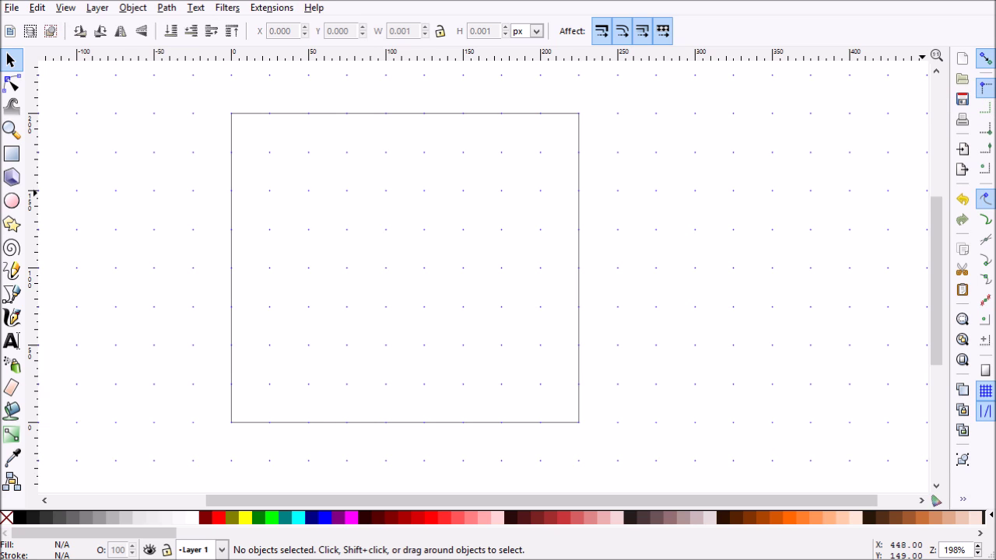
left_click(987, 200)
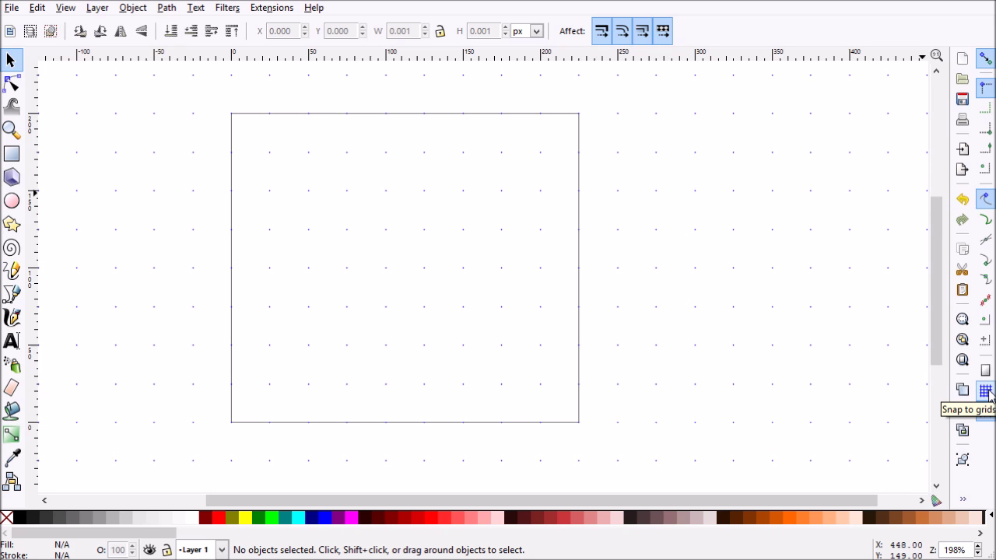
left_click_drag(649, 316, 680, 322)
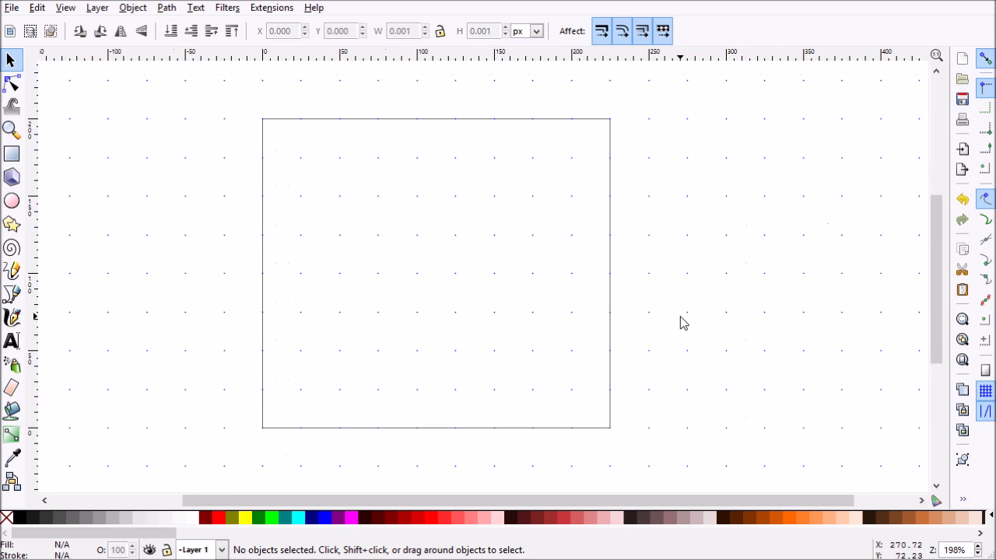
Draw a 25 × 25 px red (c91818) square snapped to the grid at the page's bottom centre.
left_click(135, 9)
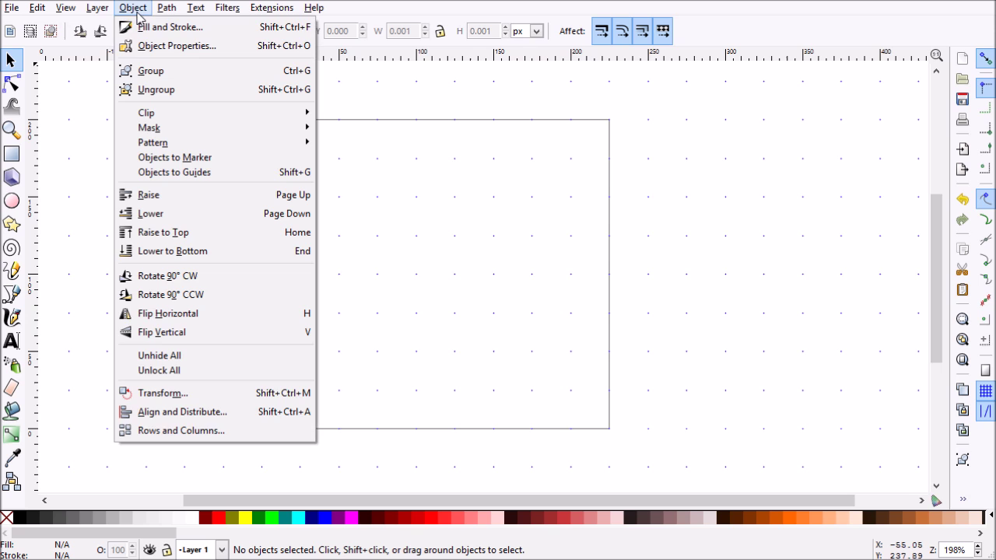
left_click(152, 28)
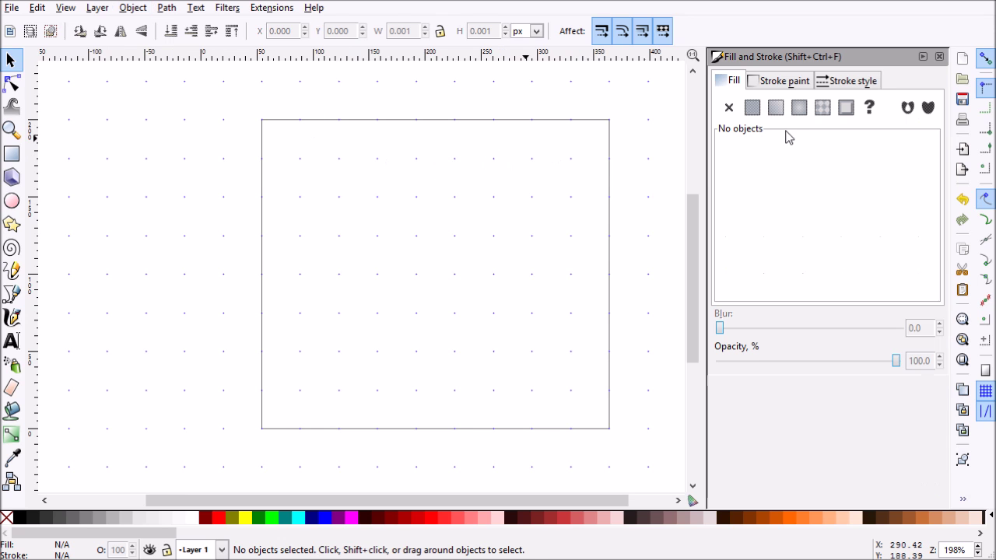
mouse_move(638, 212)
left_mouse_down()
mouse_move(558, 216)
mouse_move(568, 226)
left_mouse_up()
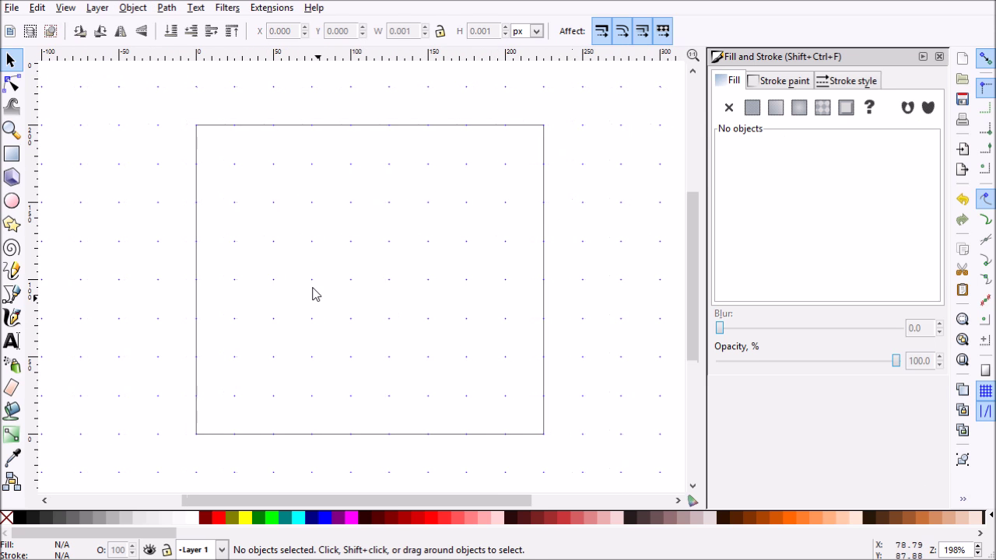
left_click(11, 156)
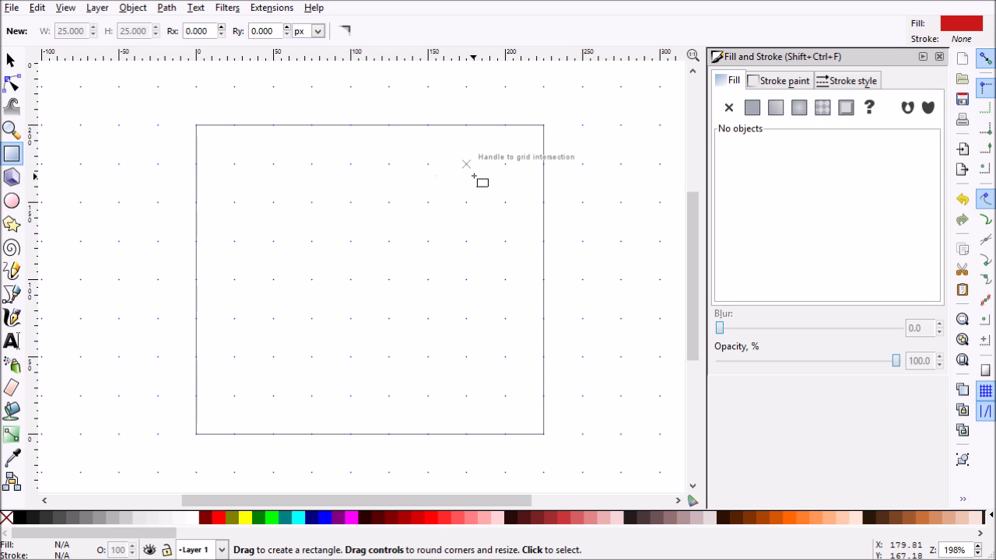
left_click_drag(350, 395, 388, 433)
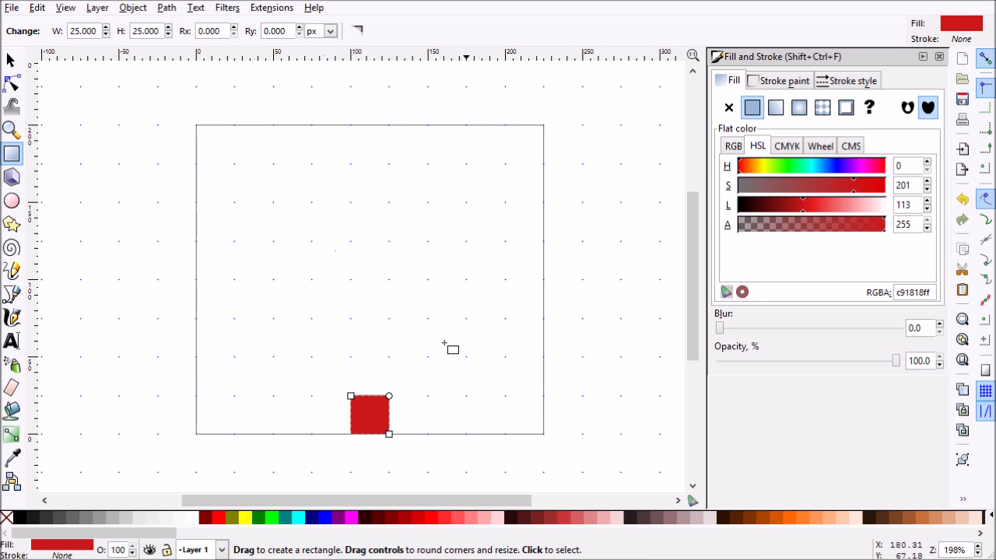
left_click(168, 7)
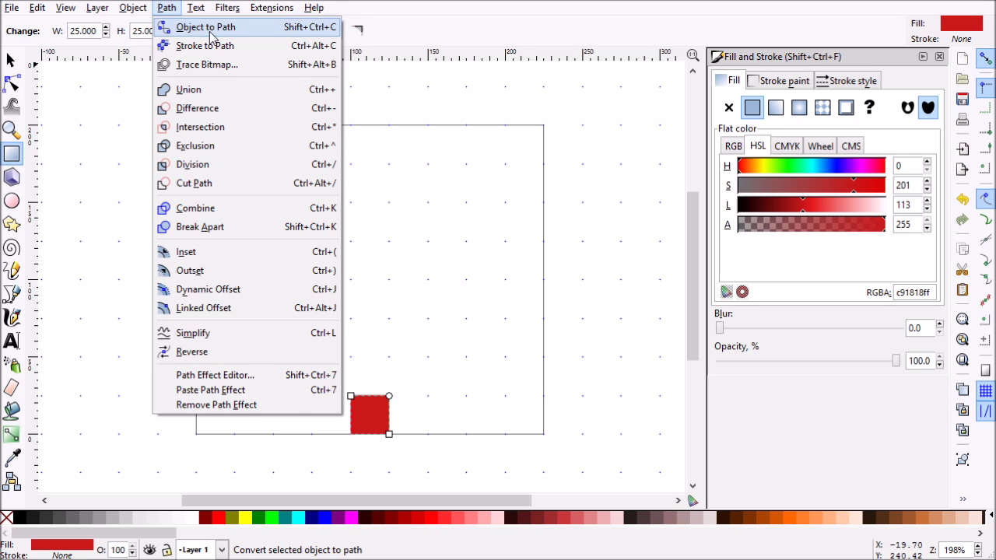
Convert the red square to a path and fill it black (000000).
left_click(240, 36)
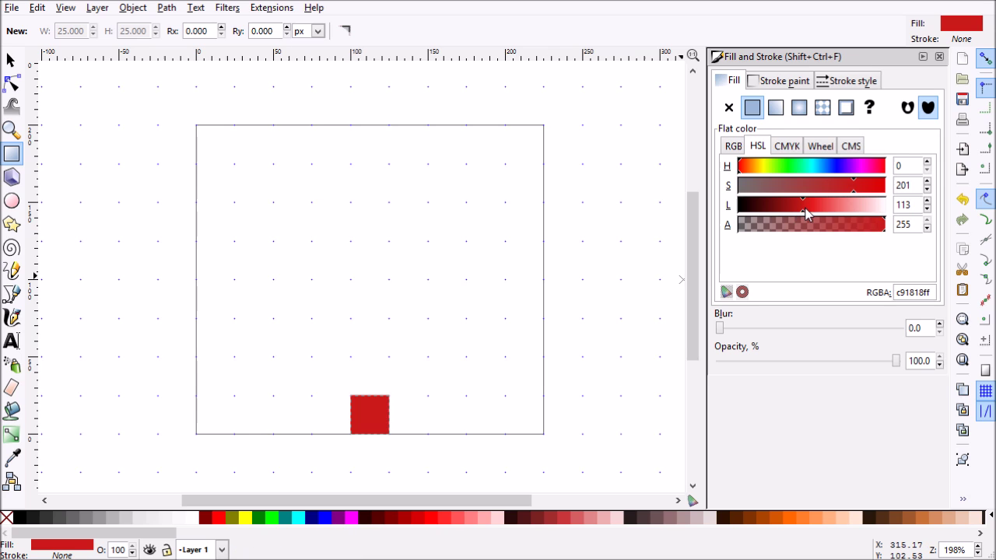
left_click_drag(807, 215, 708, 210)
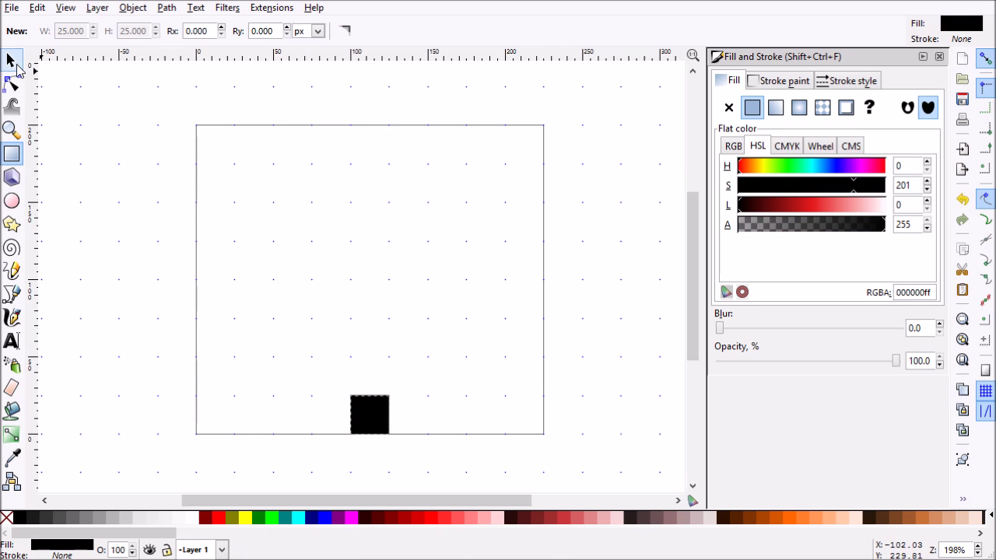
left_click(12, 62)
scroll(458, 338, "down", 2)
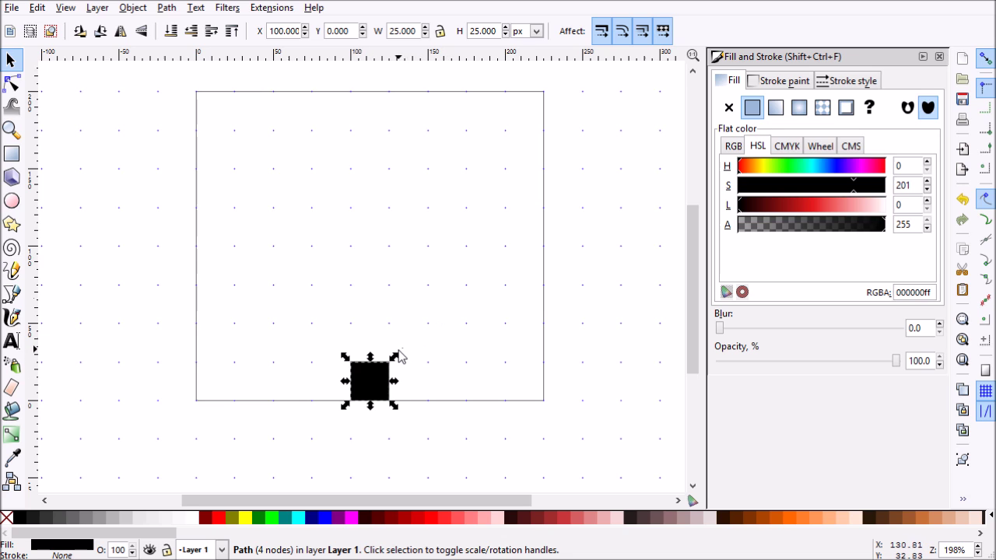
Duplicate and paste black squares onto the grid cells tracing the heart outline.
key("ctrl+d")
left_click_drag(402, 350, 411, 347)
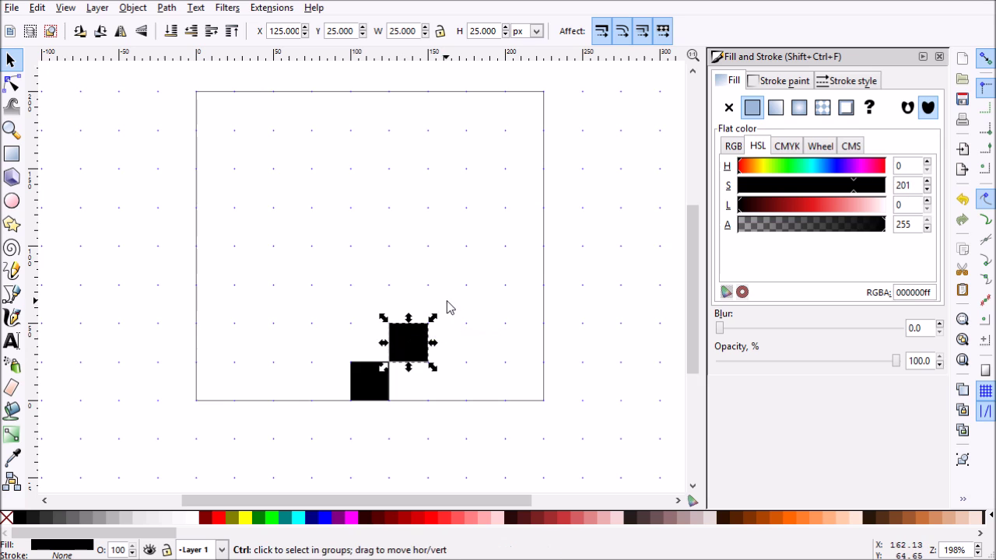
key("ctrl+v")
key("ctrl+v")
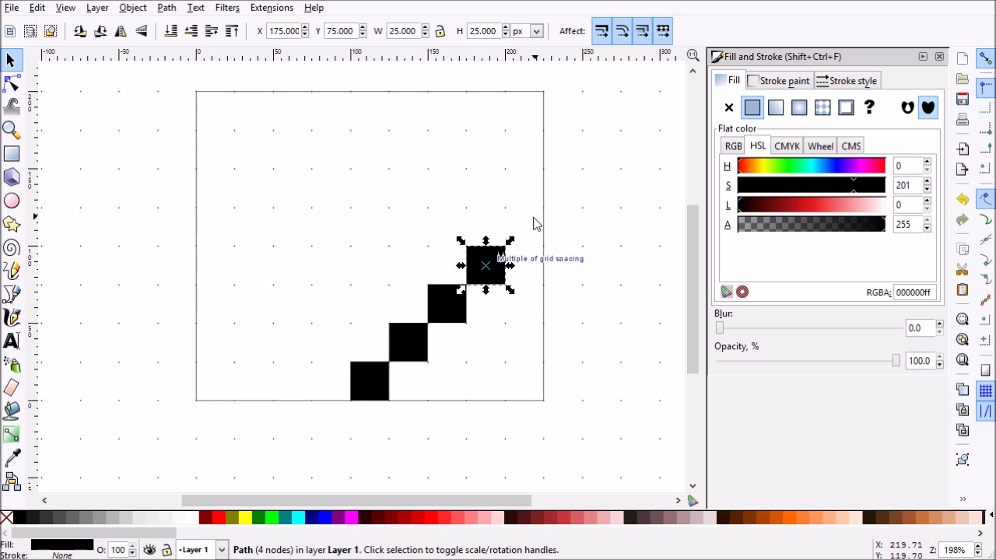
key("ctrl+v")
key("ctrl+v")
key("ctrl+v")
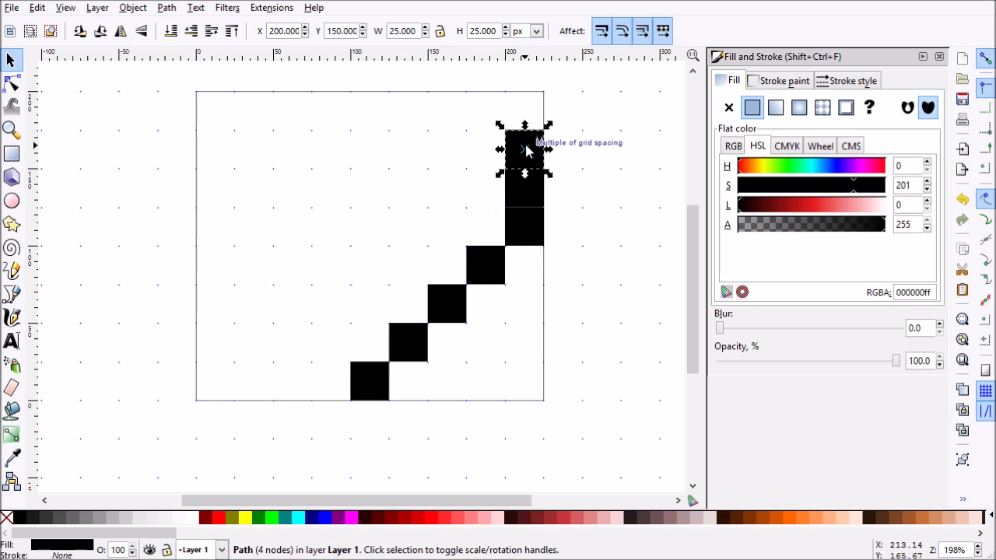
key("ctrl+v")
key("ctrl+v")
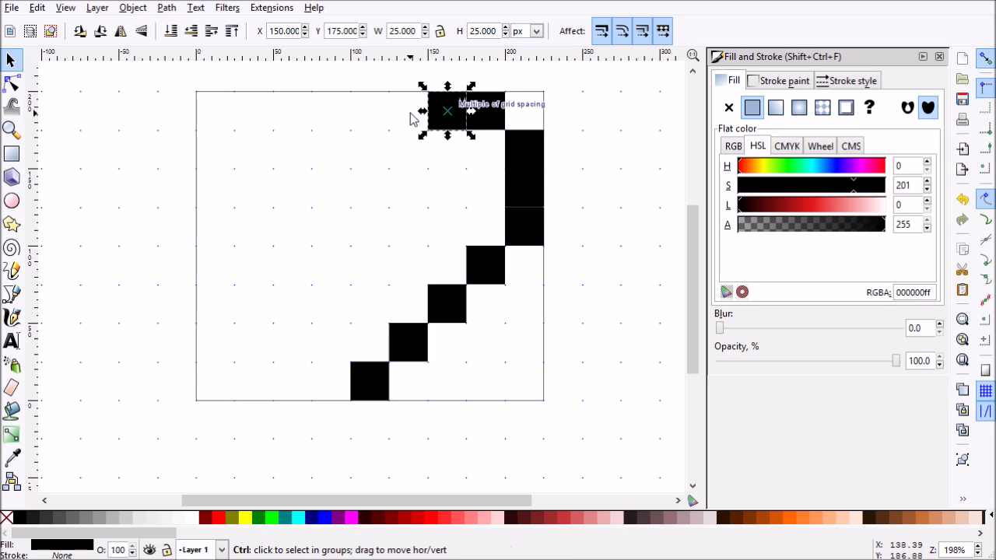
key("ctrl+v")
key("ctrl+v")
key("ctrl+v")
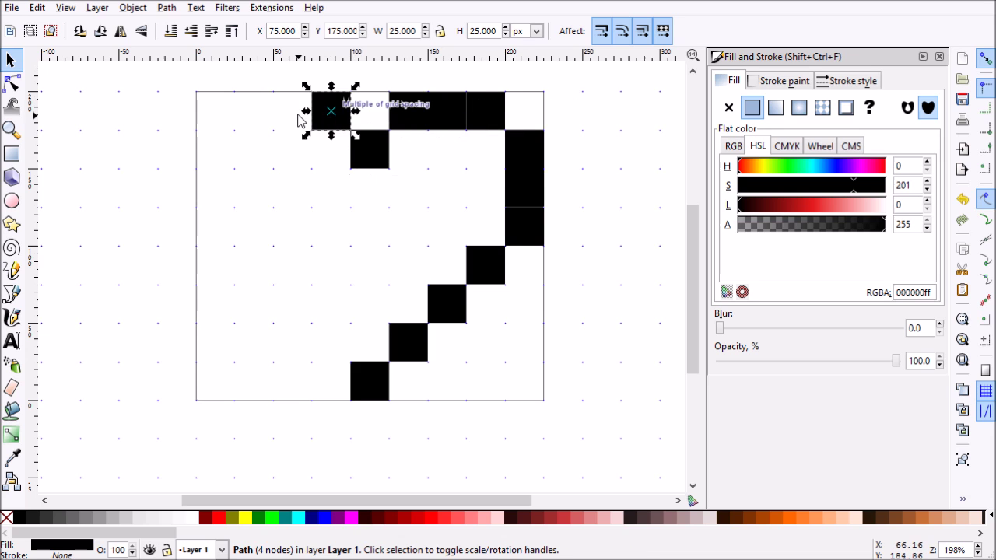
key("ctrl+v")
key("ctrl+v")
key("ctrl+v")
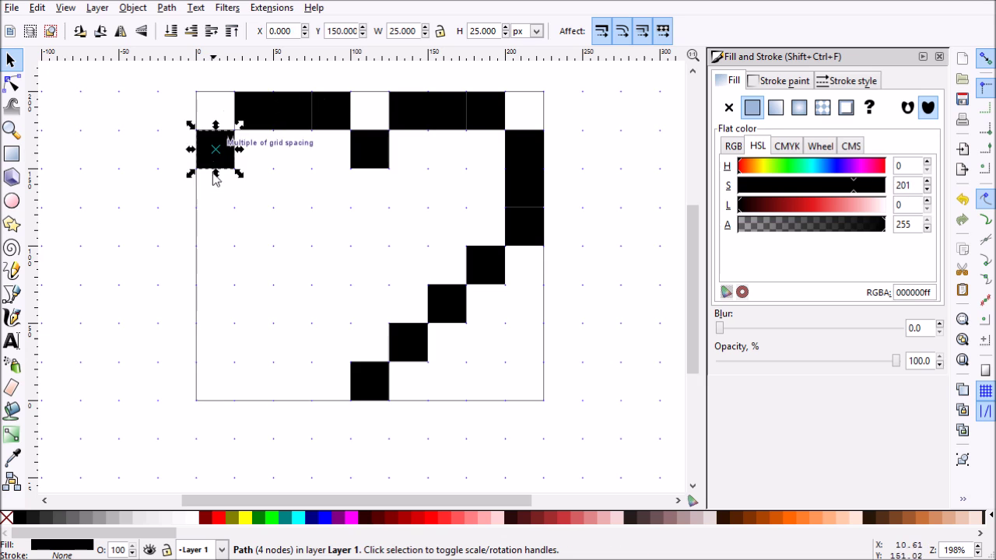
key("ctrl+v")
key("ctrl+v")
key("ctrl+v")
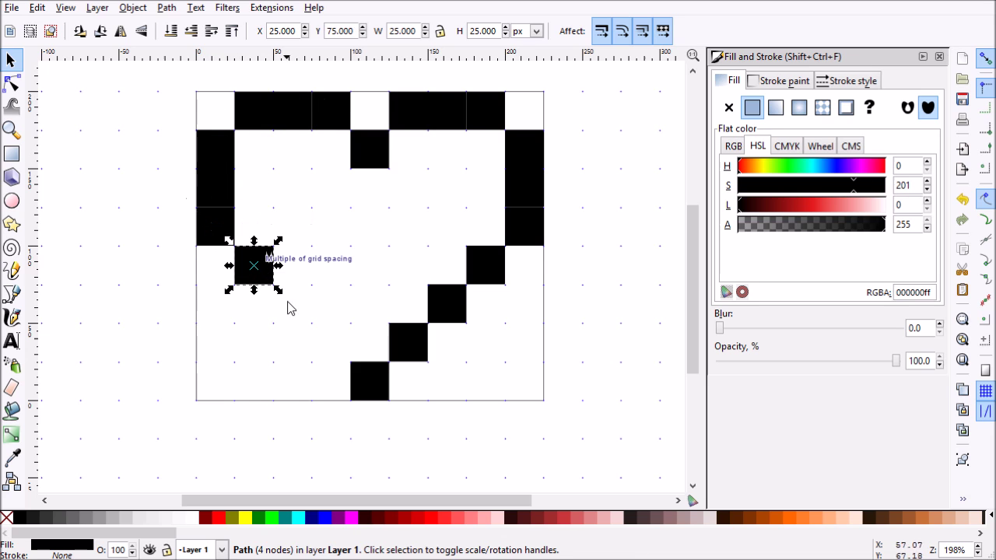
key("ctrl+v")
key("ctrl+v")
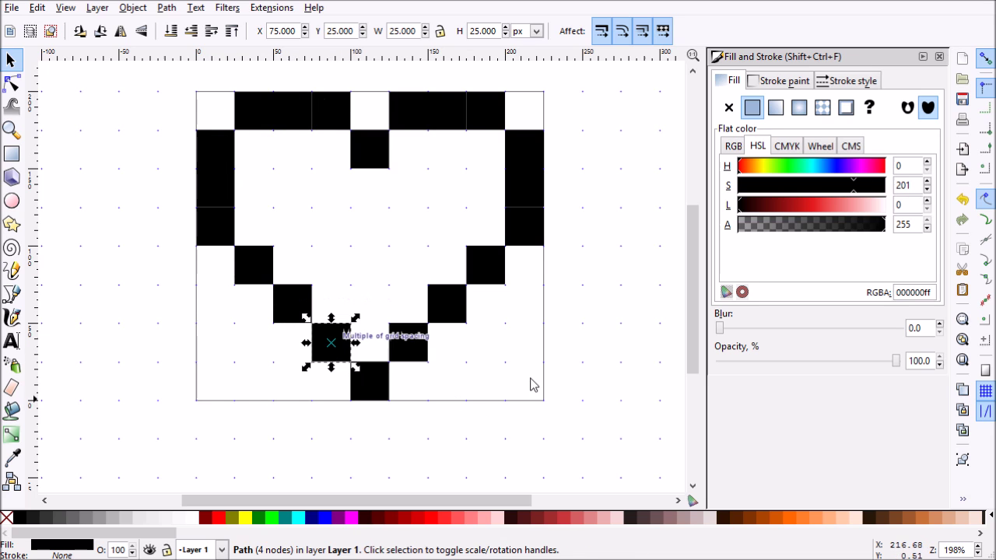
key("Escape")
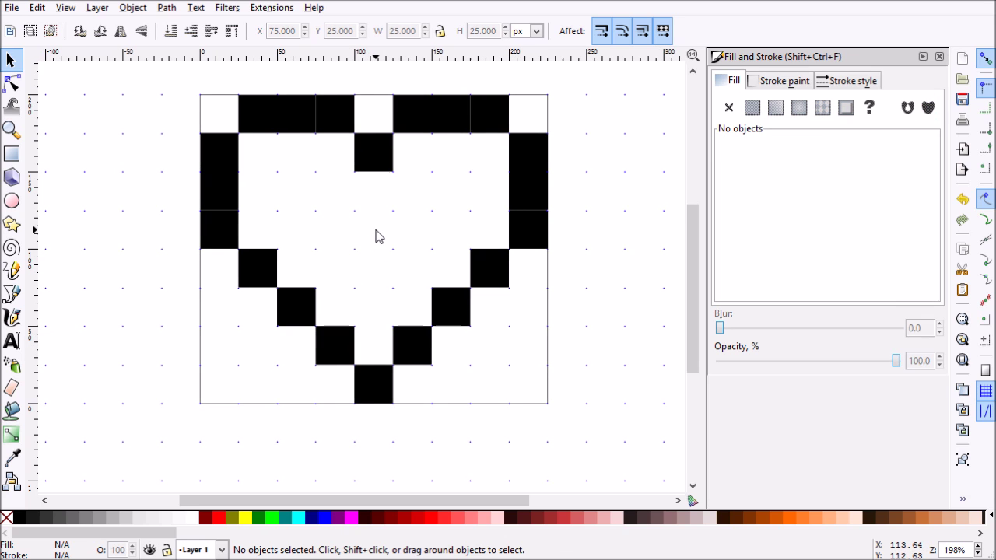
key("ctrl+v")
Colour the centre square red (ba1b1b) and stamp copies across the heart's interior.
left_click(820, 146)
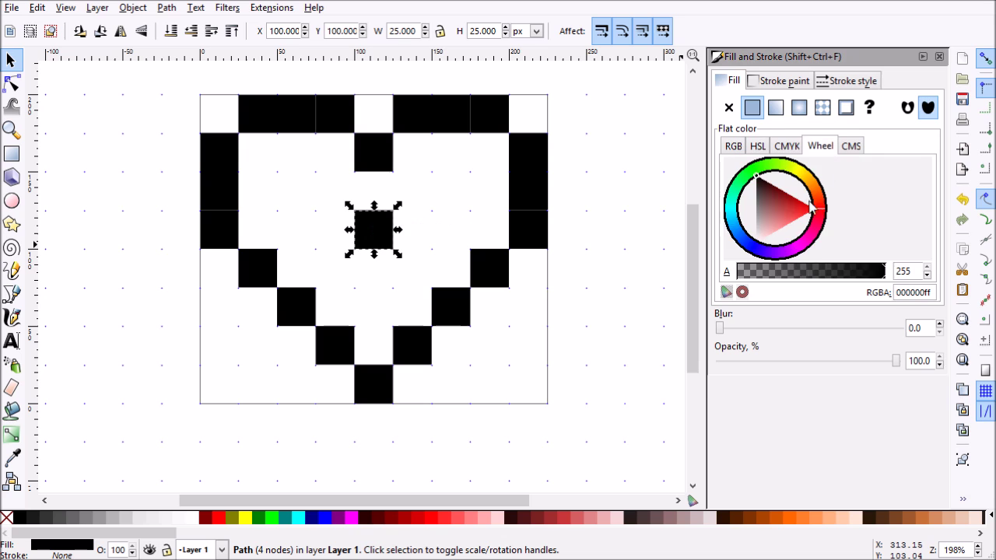
left_click_drag(811, 207, 792, 203)
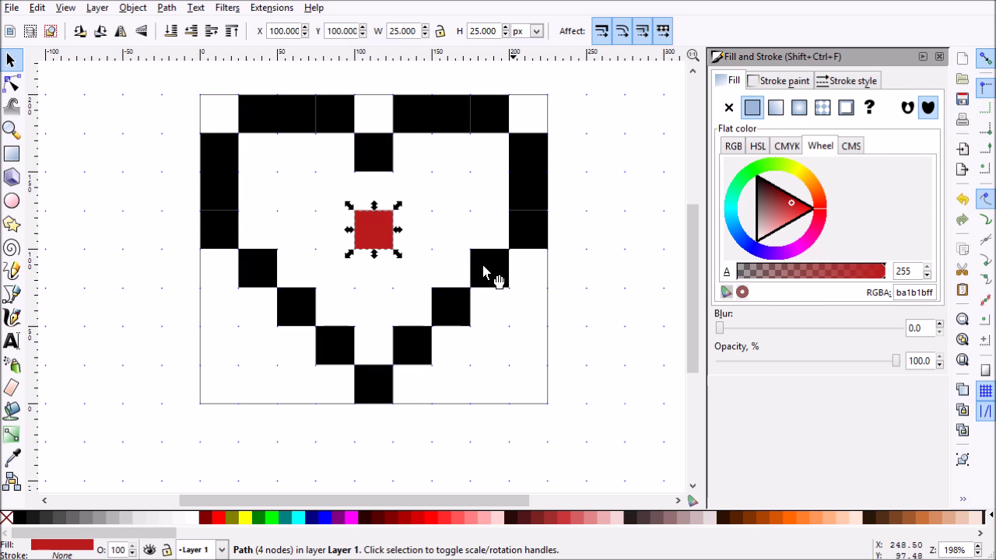
left_click(387, 238)
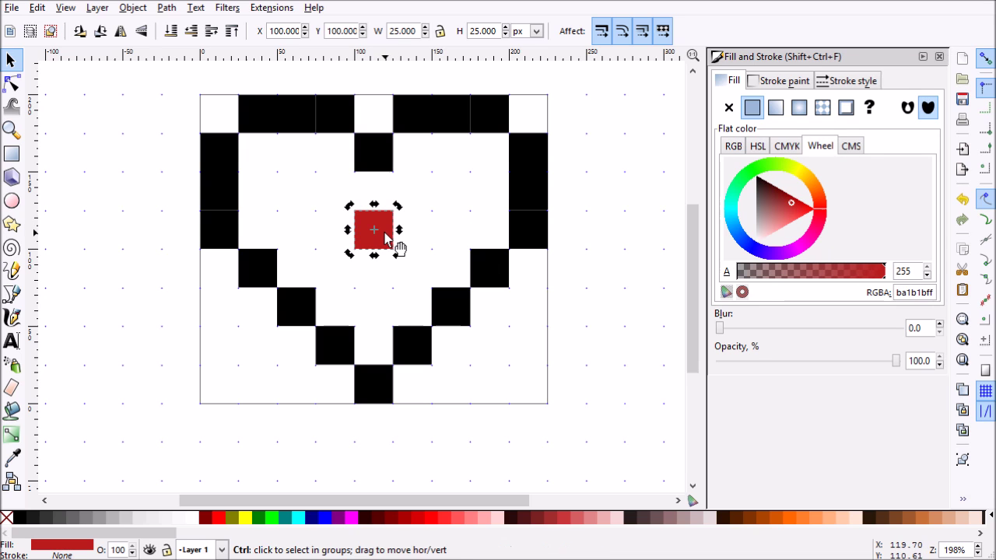
key("space")
mouse_move(351, 226)
left_mouse_down()
mouse_move(336, 148)
mouse_move(253, 154)
mouse_move(265, 200)
mouse_move(295, 188)
mouse_move(294, 233)
mouse_move(262, 228)
mouse_move(301, 273)
mouse_move(345, 273)
mouse_move(343, 316)
mouse_move(382, 303)
mouse_move(382, 318)
mouse_move(375, 259)
mouse_move(374, 352)
mouse_move(438, 316)
mouse_move(418, 302)
mouse_move(414, 272)
mouse_move(457, 271)
mouse_move(451, 230)
mouse_move(400, 231)
mouse_move(382, 193)
mouse_move(414, 191)
mouse_move(425, 145)
mouse_move(499, 157)
mouse_move(491, 192)
mouse_move(452, 189)
mouse_move(489, 242)
left_mouse_up()
key("space")
key("space")
key("space")
key("space")
key("space")
key("space")
key("space")
key("space")
key("space")
key("space")
key("space")
key("space")
key("space")
key("space")
key("space")
key("space")
key("space")
key("space")
key("space")
key("space")
key("space")
key("space")
key("space")
key("space")
key("space")
key("space")
key("space")
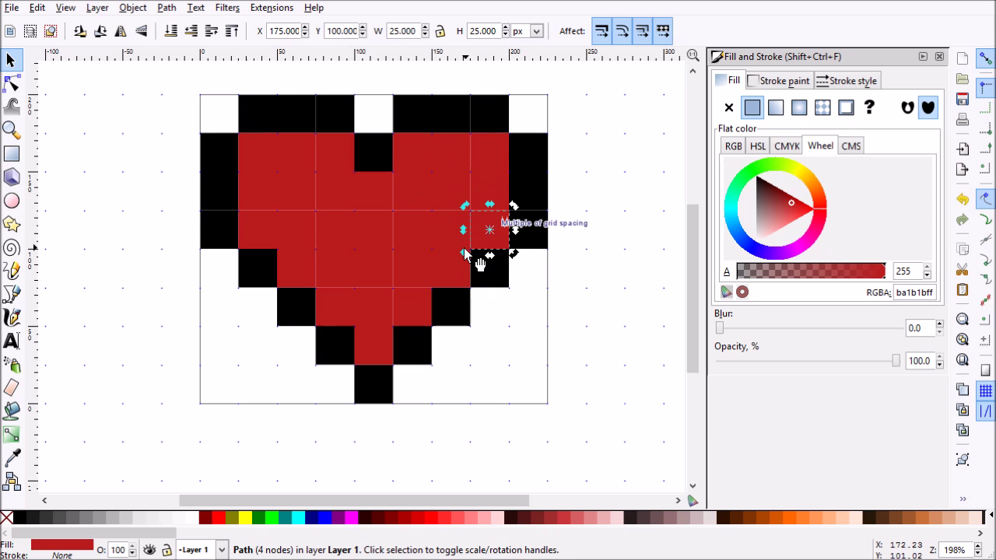
Darken the six lower-left and left-edge red squares to 8a1414 for shading.
left_click(381, 352)
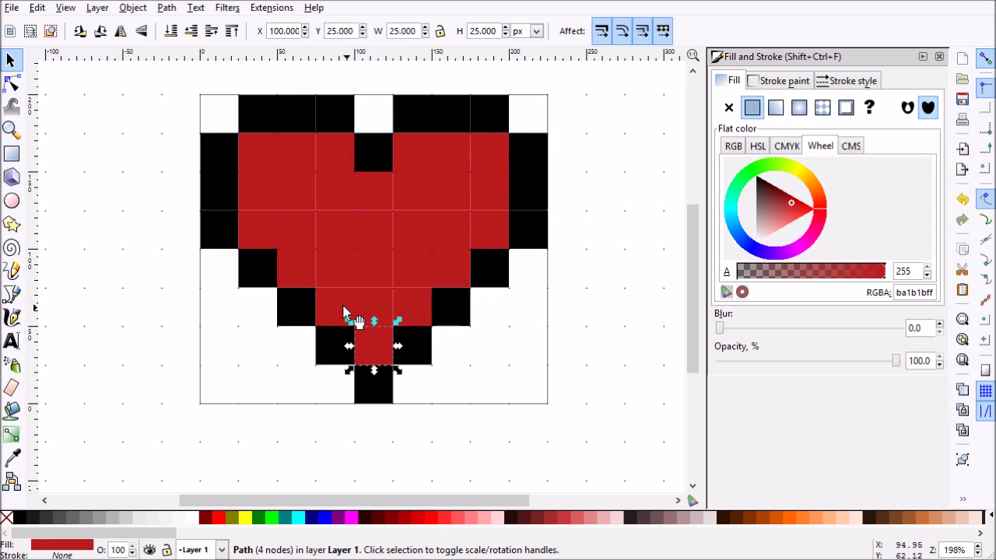
left_click(329, 304, "shift")
left_click(286, 259, "shift")
left_click(254, 219, "shift")
left_click(260, 187, "shift")
left_click(265, 152, "shift")
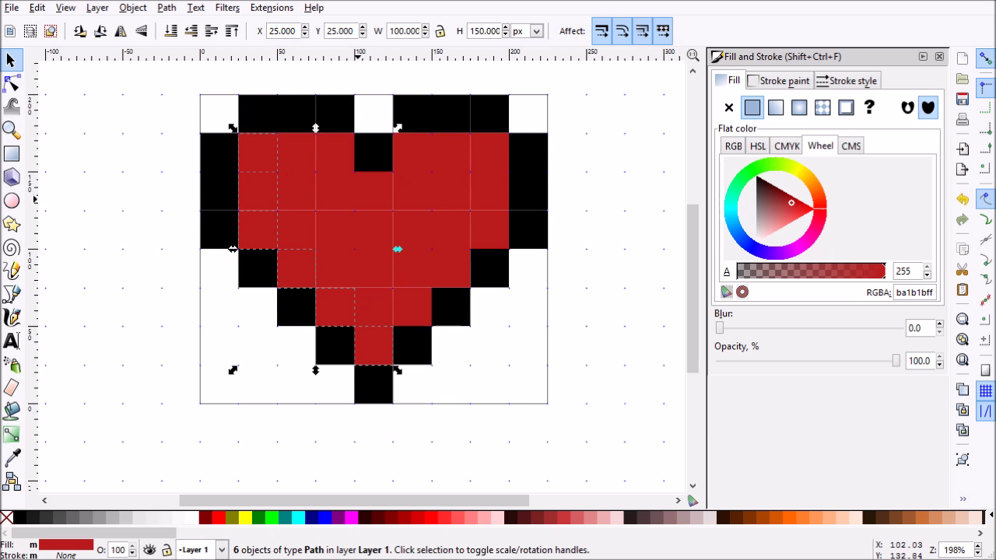
left_click(756, 146)
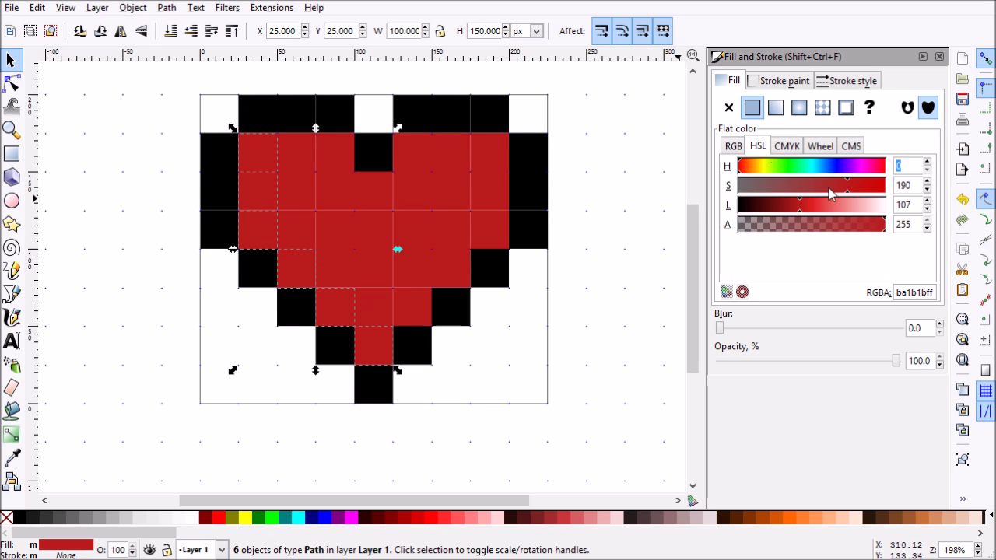
left_click_drag(802, 218, 781, 215)
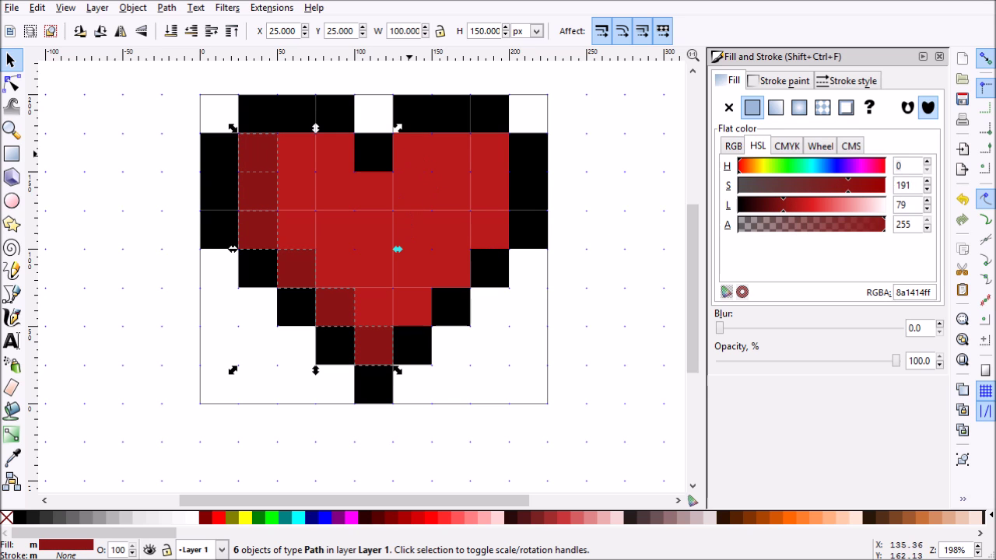
Lighten the four upper-right red squares to e12929 as highlights.
left_click(444, 155)
left_click(500, 159, "shift")
left_click(500, 191, "shift")
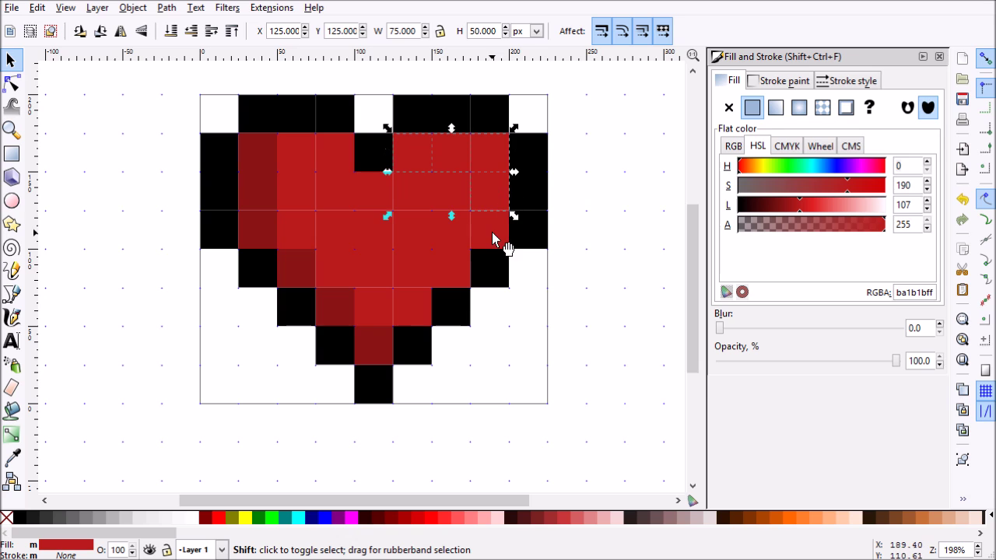
left_click(493, 235, "shift")
left_click_drag(801, 217, 822, 218)
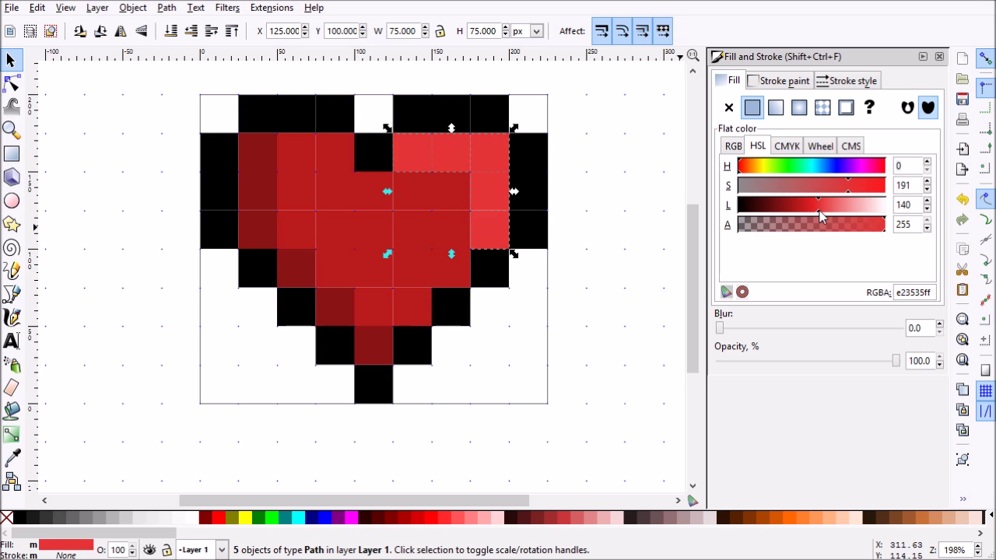
left_click(593, 303)
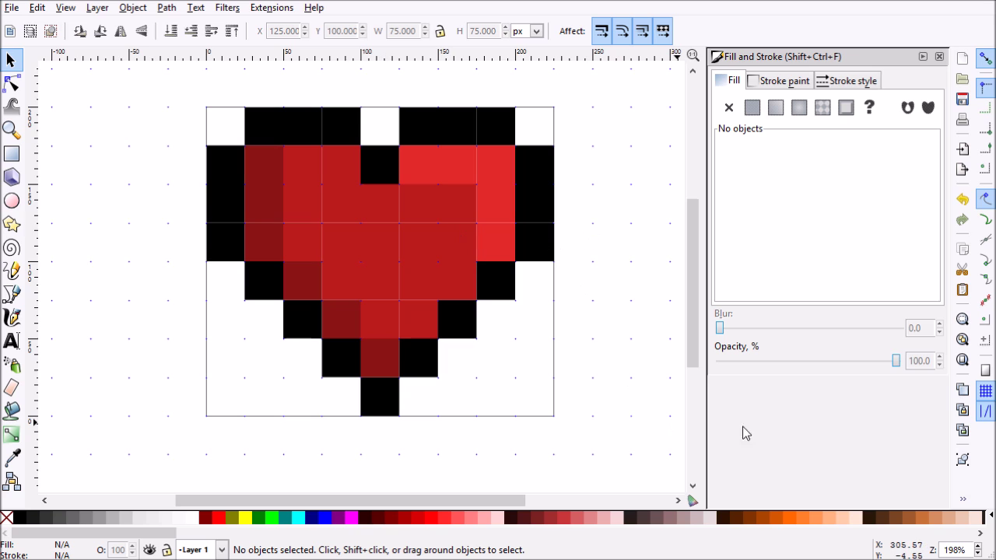
Zoom to 100% and open Export Bitmap with the whole 225 × 200 px page selected.
triple_click(969, 550)
type("100")
key("Return")
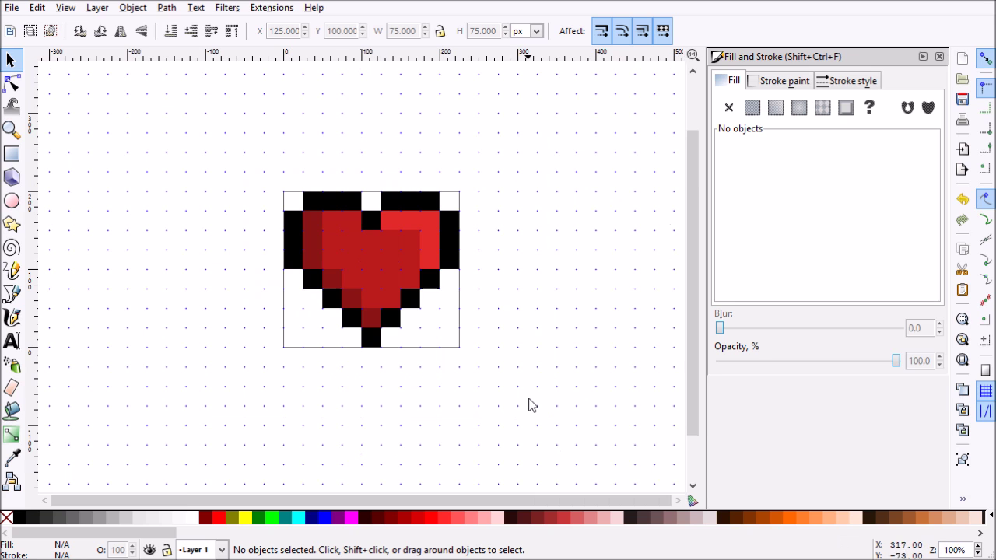
mouse_move(482, 362)
left_mouse_down()
mouse_move(506, 379)
mouse_move(500, 389)
left_mouse_up()
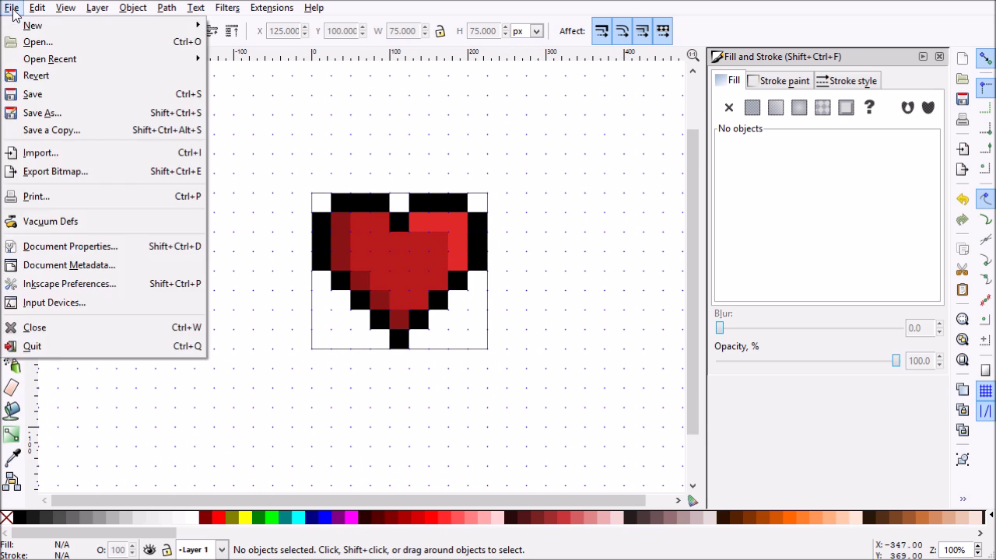
left_click(100, 178)
left_click_drag(266, 140, 172, 84)
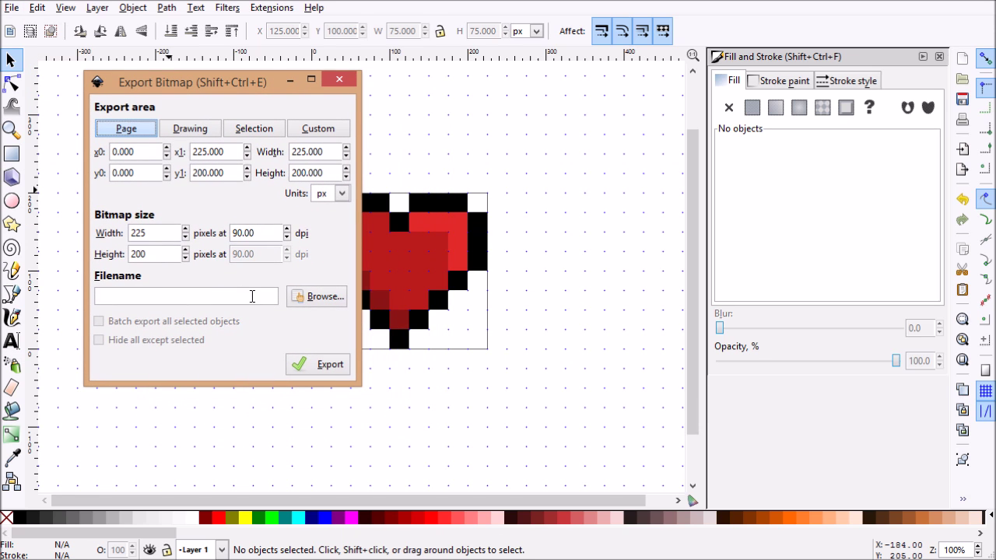